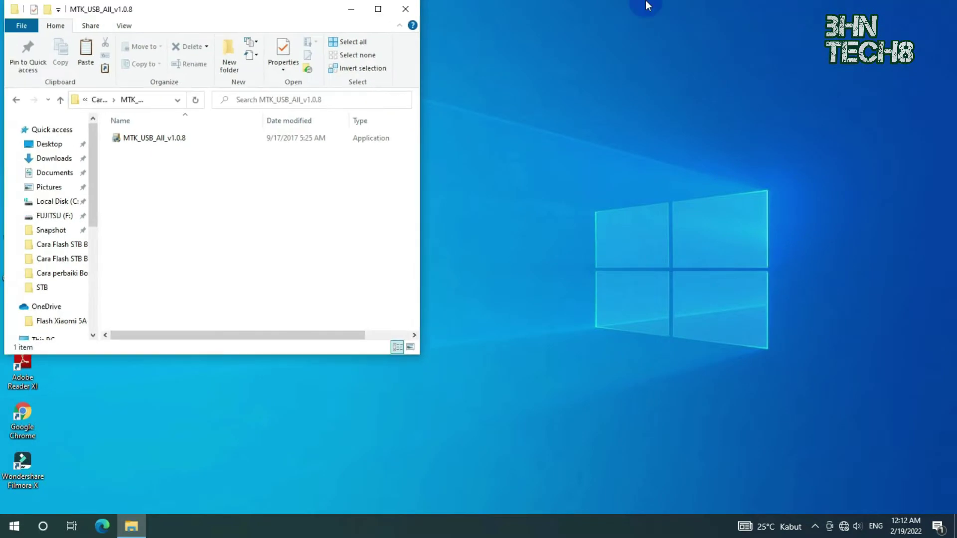
- Run the MTK_USB_All_v1.0.8 installer, accept its licence agreement and install the package to the desktop
drag(272, 6, 792, 23)
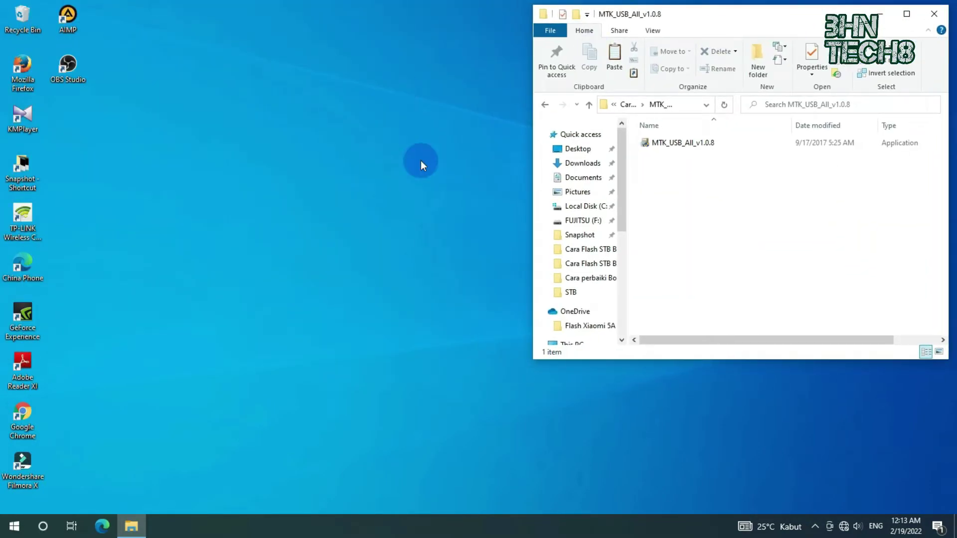
click(674, 145)
double_click(674, 145)
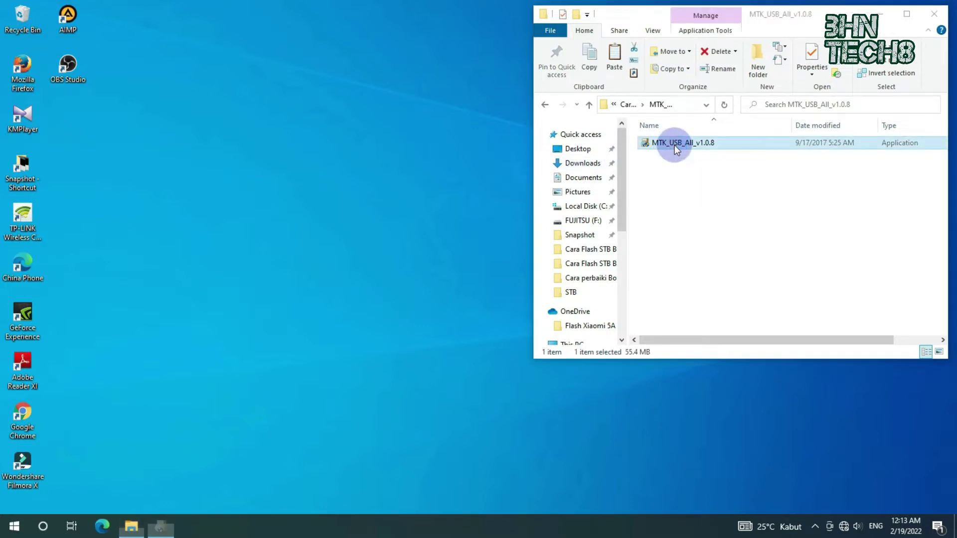
click(541, 371)
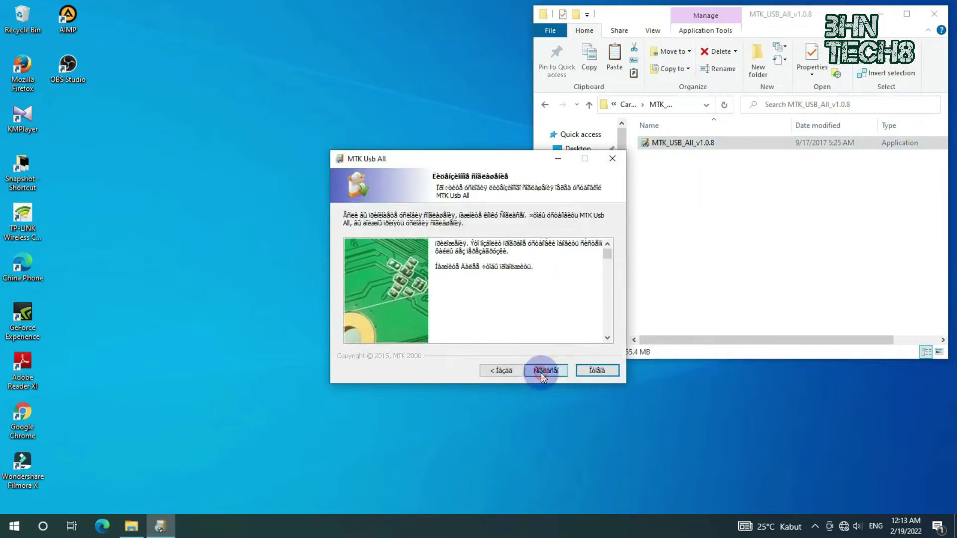
click(541, 371)
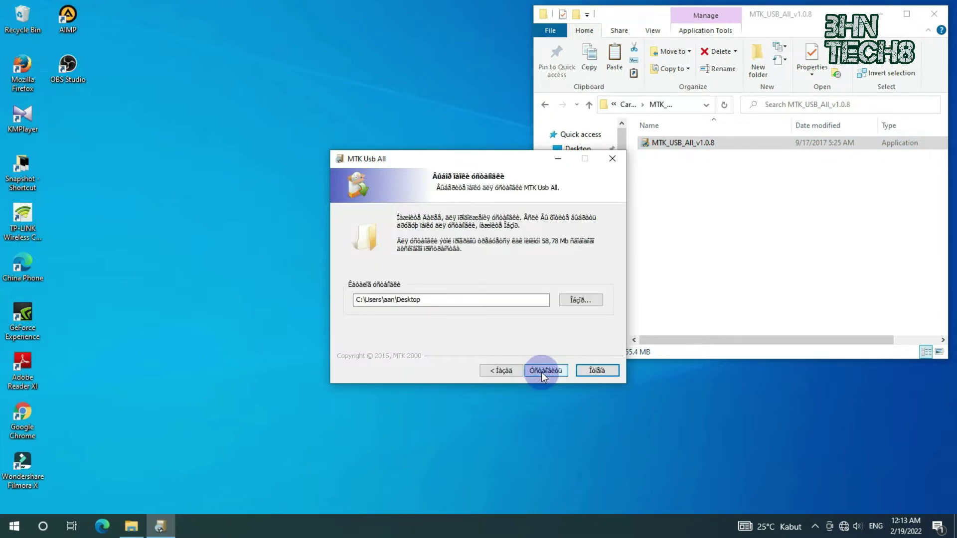
click(541, 372)
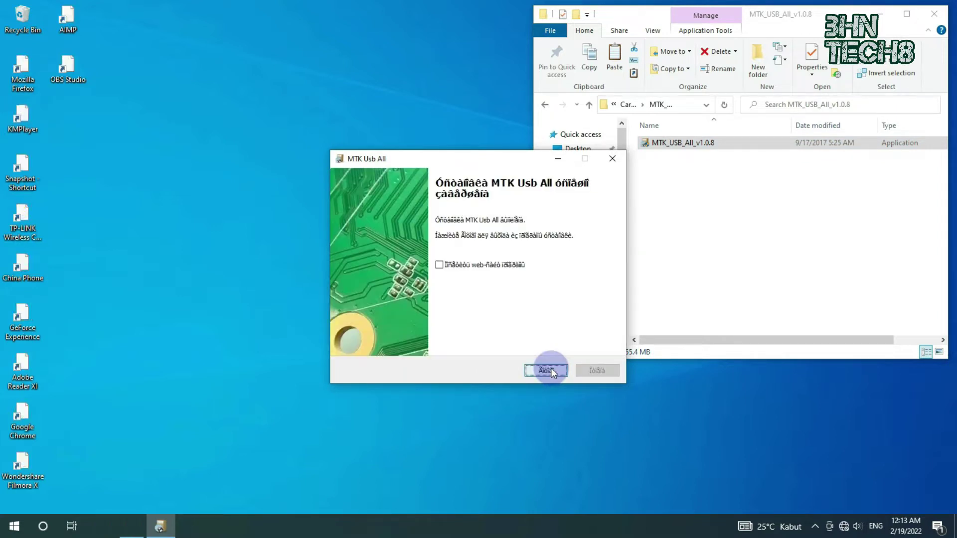
click(546, 371)
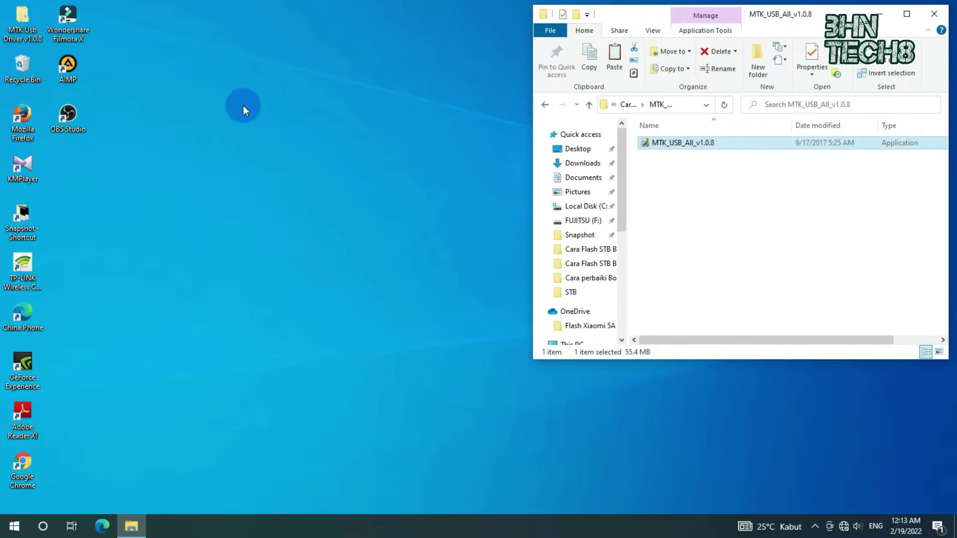
- Move the MTK Usb Driver v1.0.8 folder to the middle of the desktop and open its Driver_Auto_Installer_.1632 subfolder
click(17, 33)
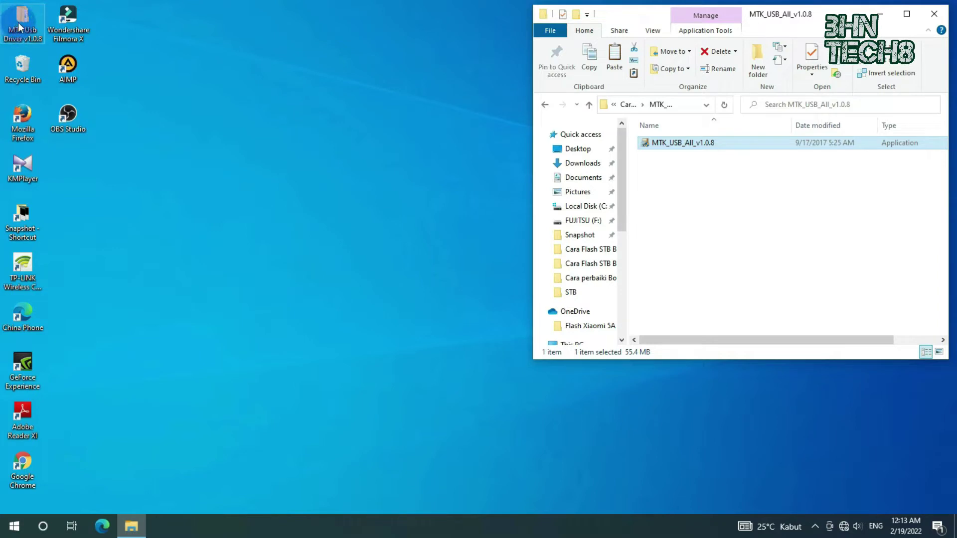
drag(18, 27, 424, 232)
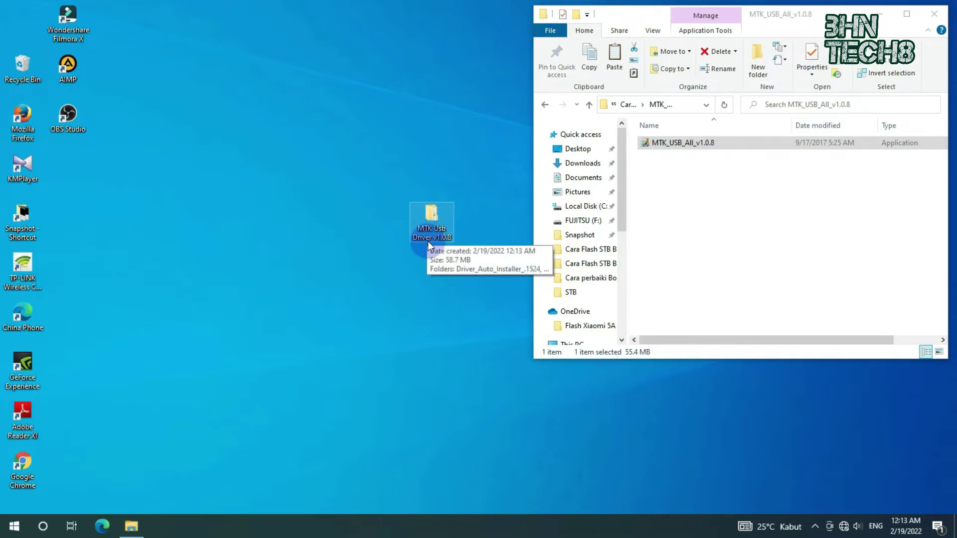
double_click(434, 225)
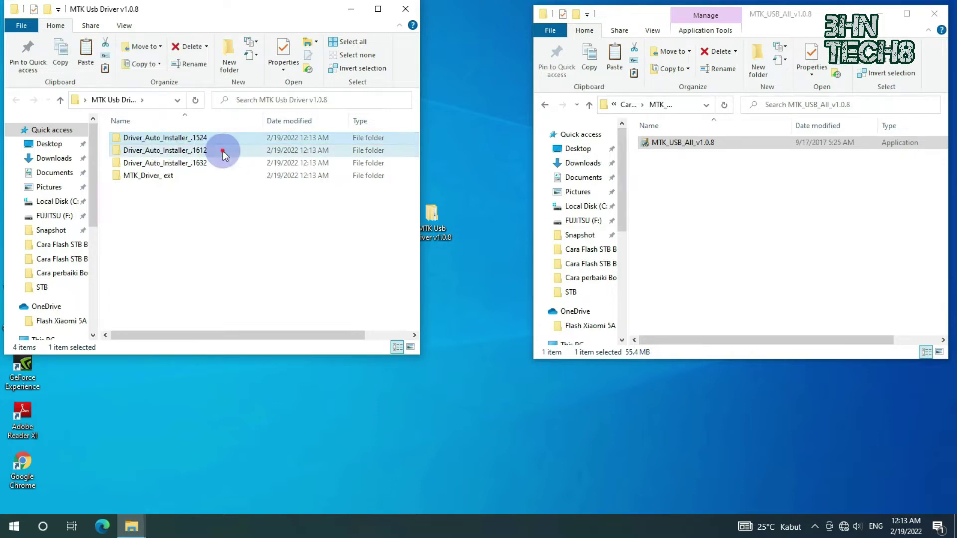
click(221, 162)
click(212, 175)
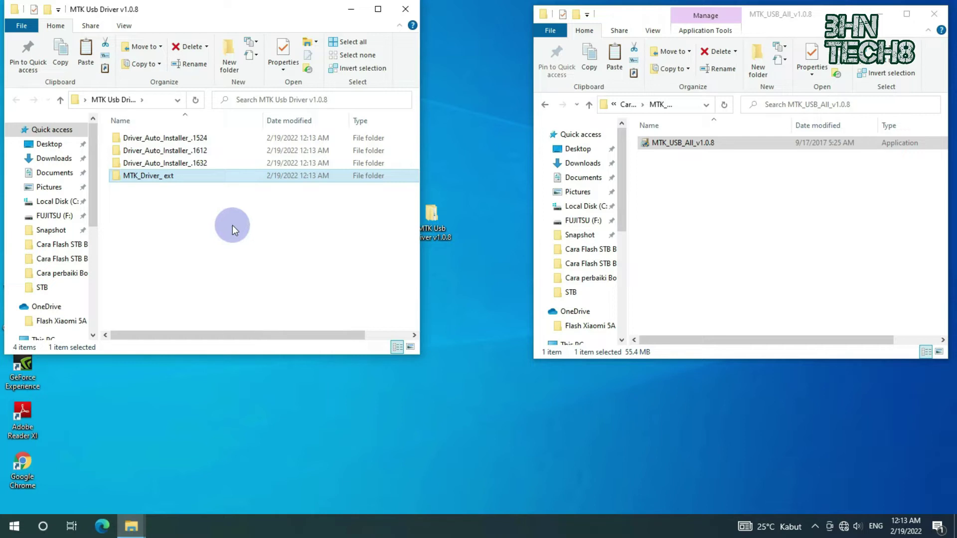
click(208, 166)
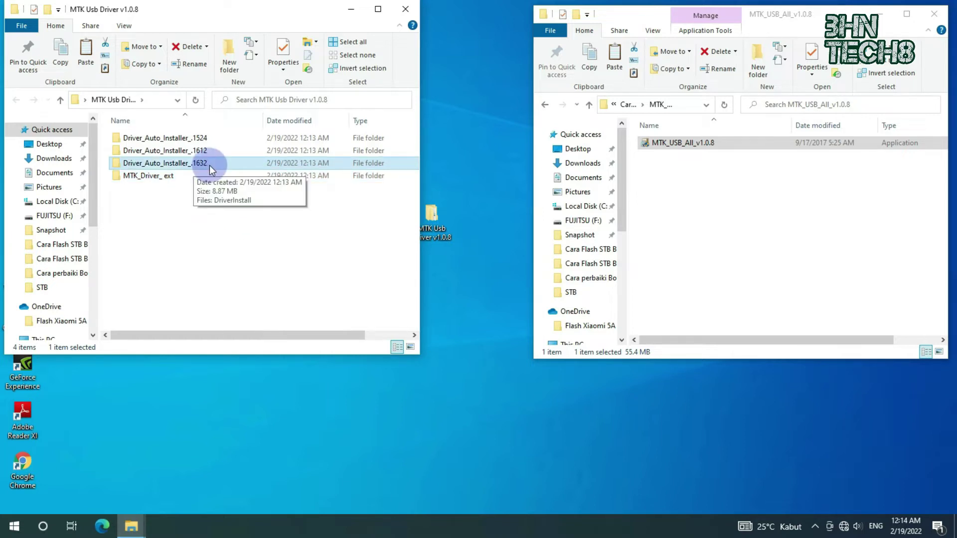
double_click(219, 163)
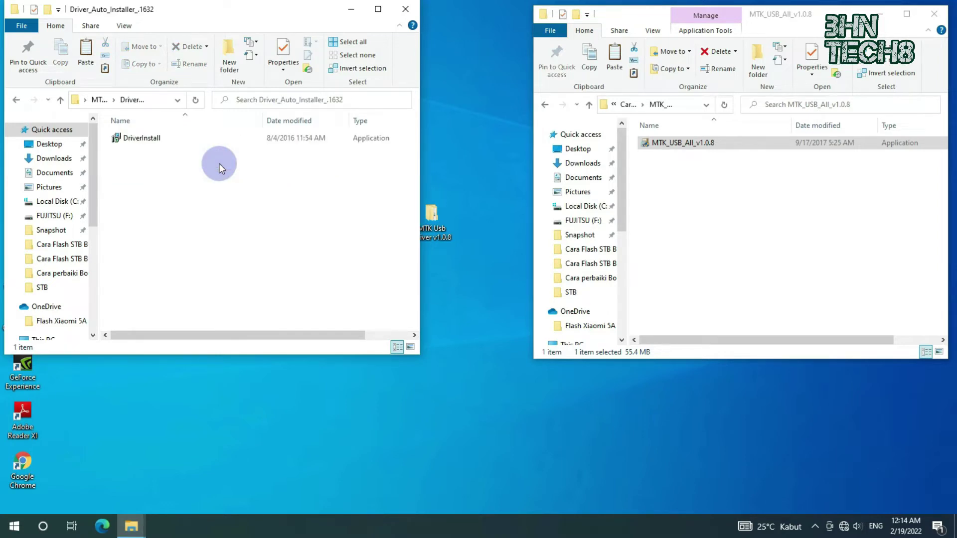
- Run DriverInstall and install MediaTek SP Driver in the default C:\Program Files\MediaTek\SP Driver folder through to the end of the wizard
click(167, 136)
double_click(187, 137)
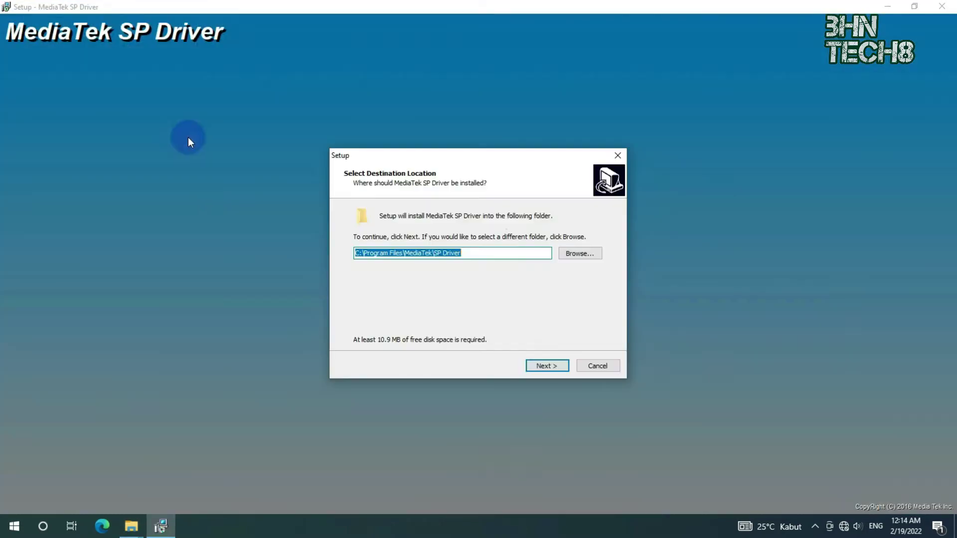
click(545, 368)
key(Return)
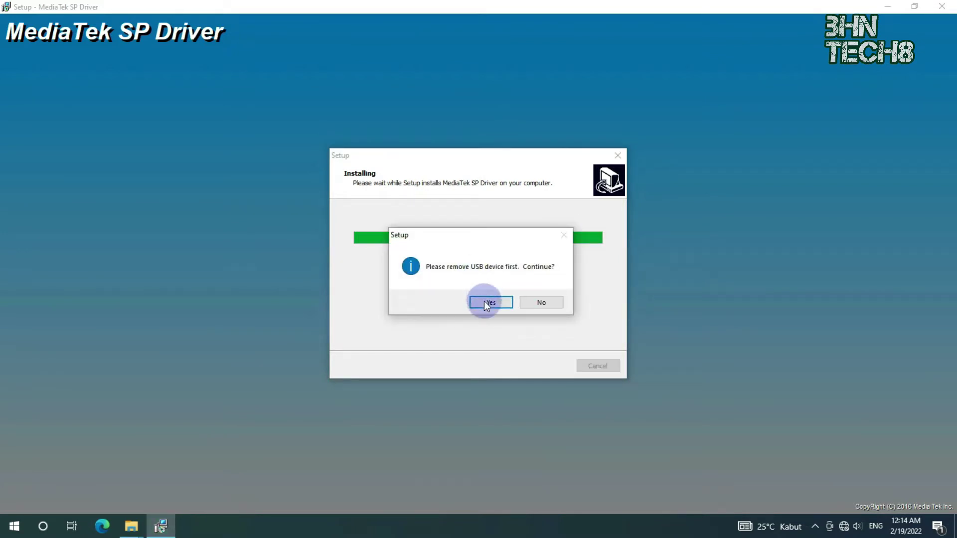
click(490, 301)
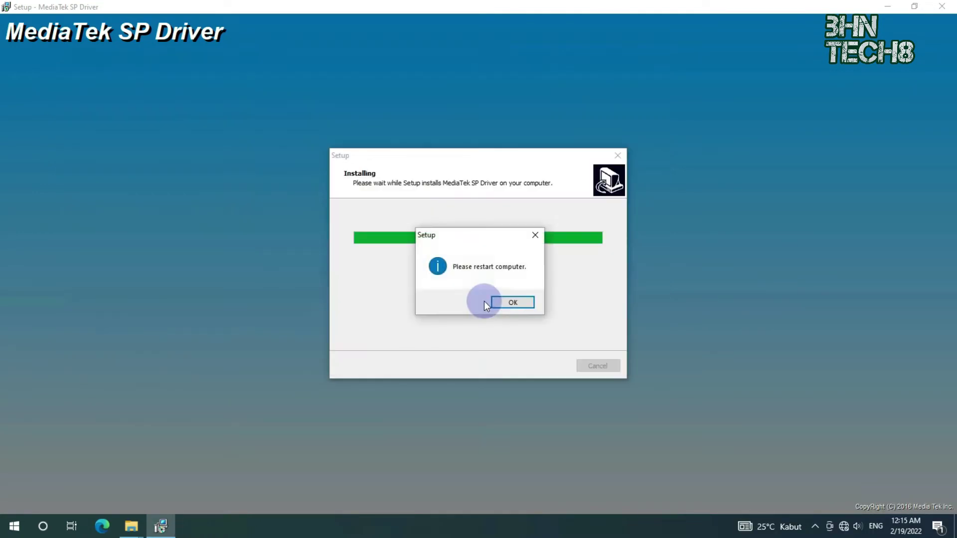
click(520, 304)
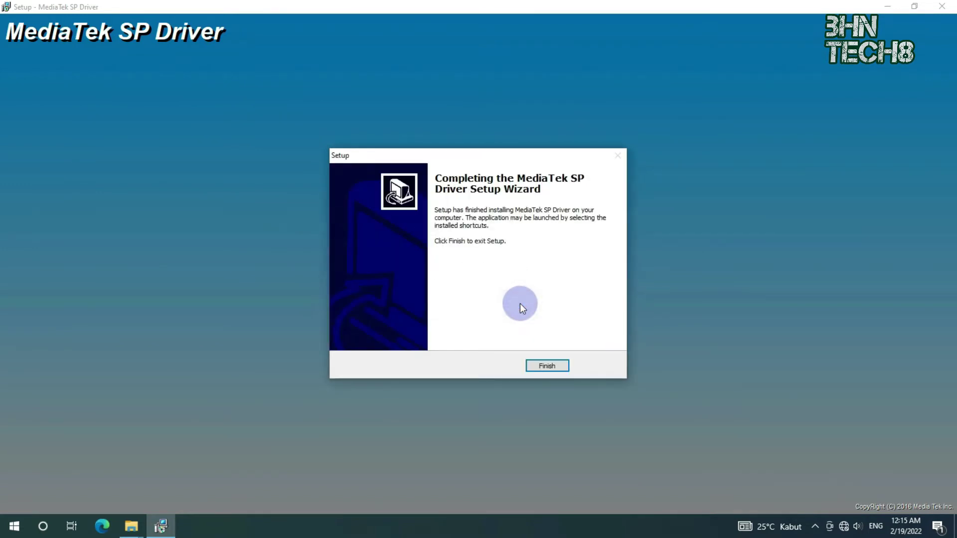
click(548, 365)
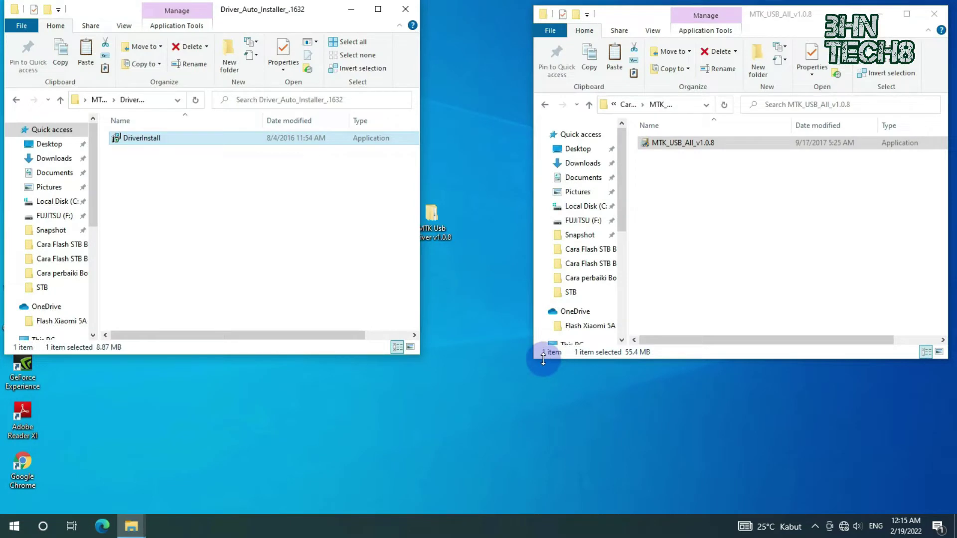
- Check the installed programs in Programs and Features for the MediaTek SP Driver and MTK Usb All entries
right_click(9, 527)
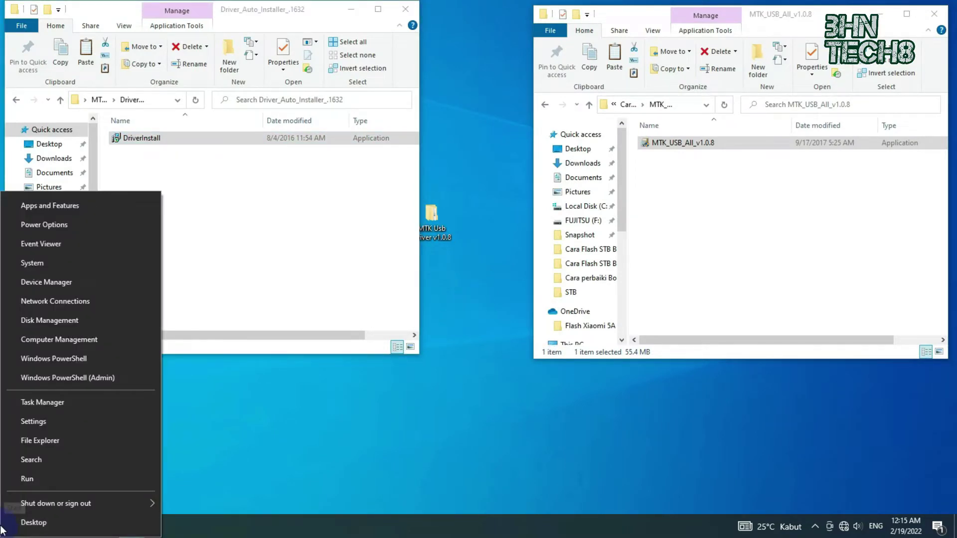
click(101, 203)
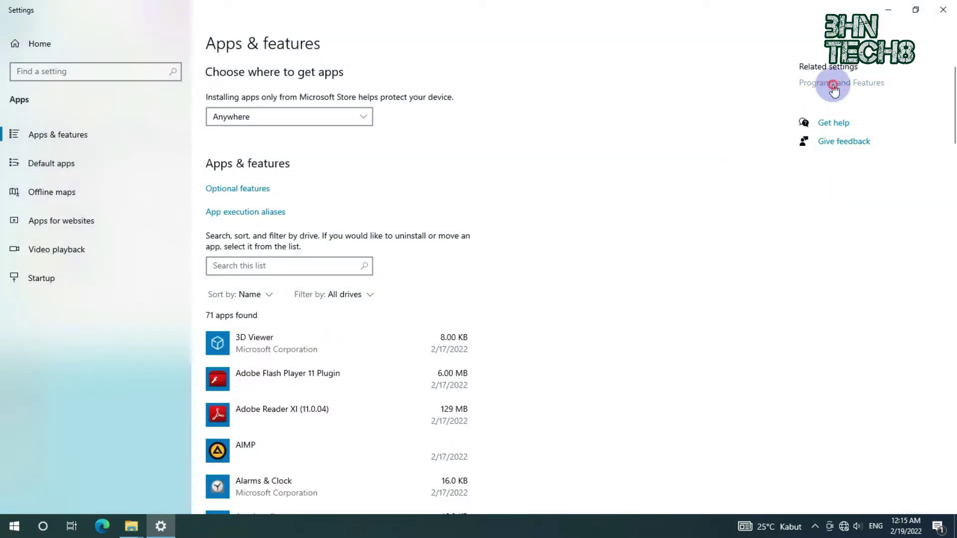
click(833, 84)
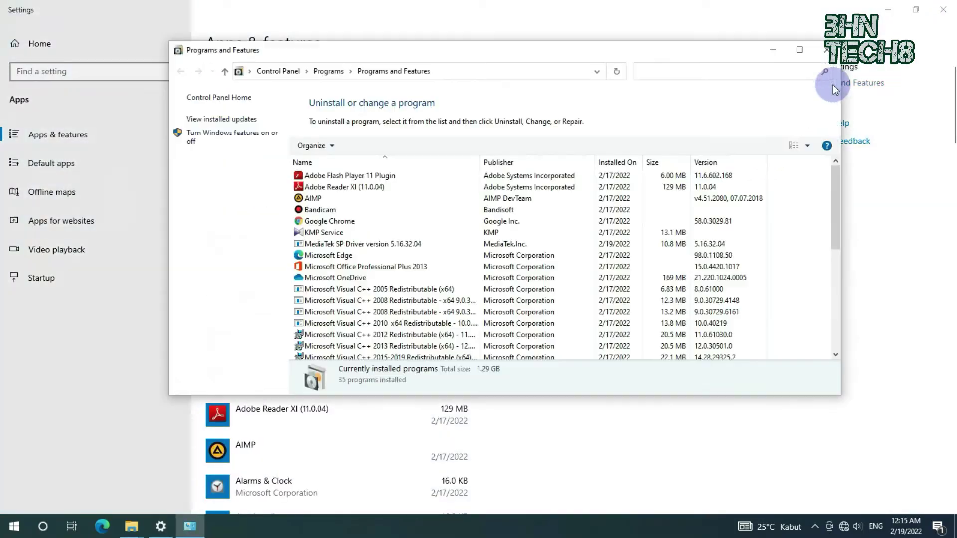
click(889, 12)
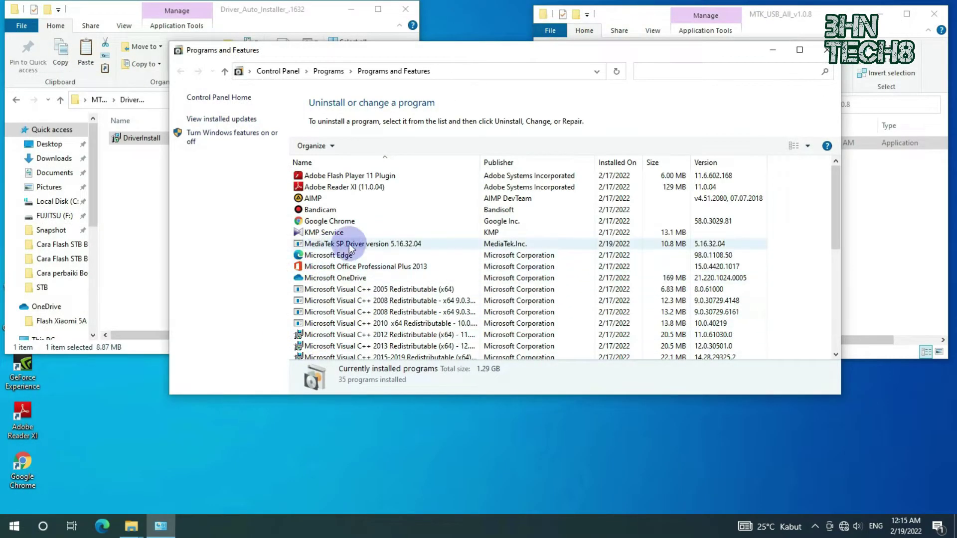
click(490, 246)
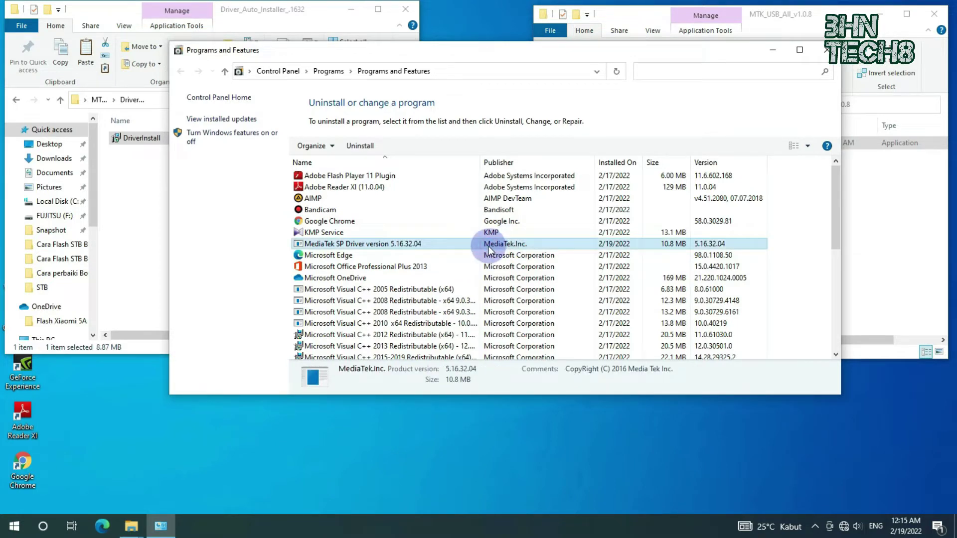
scroll(489, 249, down, 2)
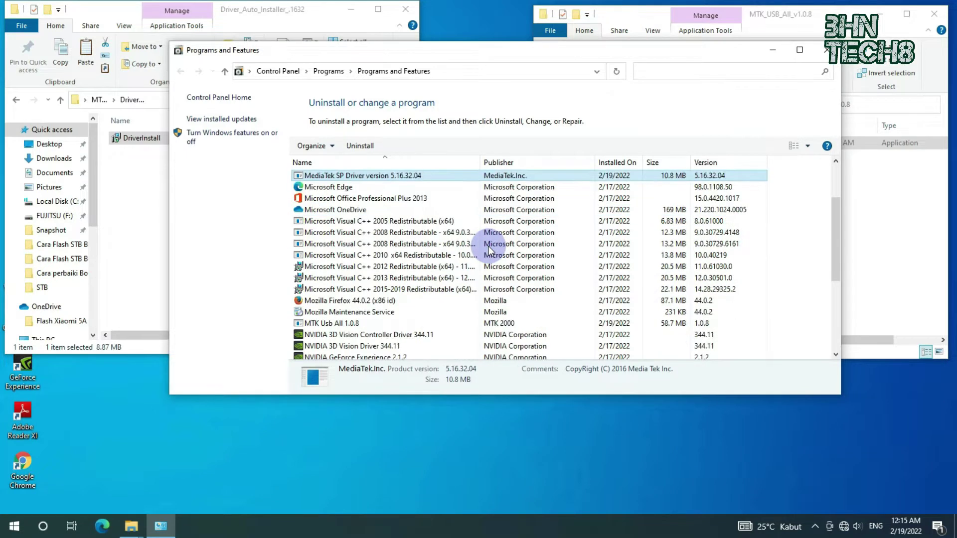
click(350, 325)
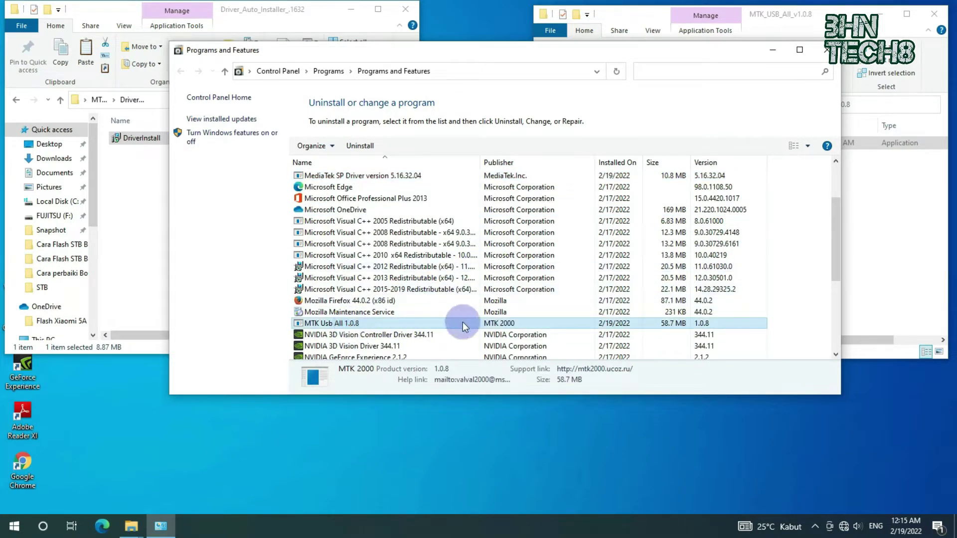
scroll(502, 300, up, 2)
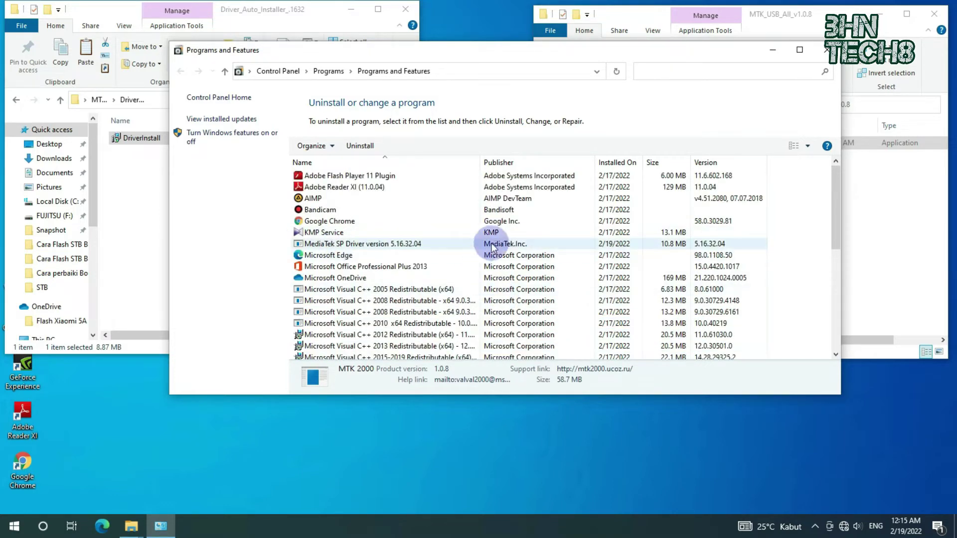
click(827, 51)
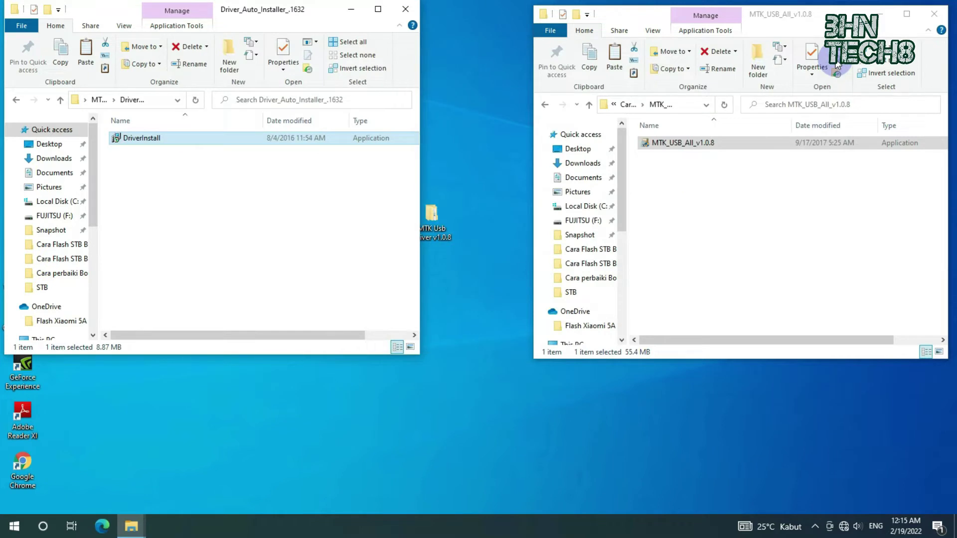
- Go to the SP_flash_Tools folder inside SP_Flash_Tool_v5.1628_Win and run flash_tool as administrator
click(402, 9)
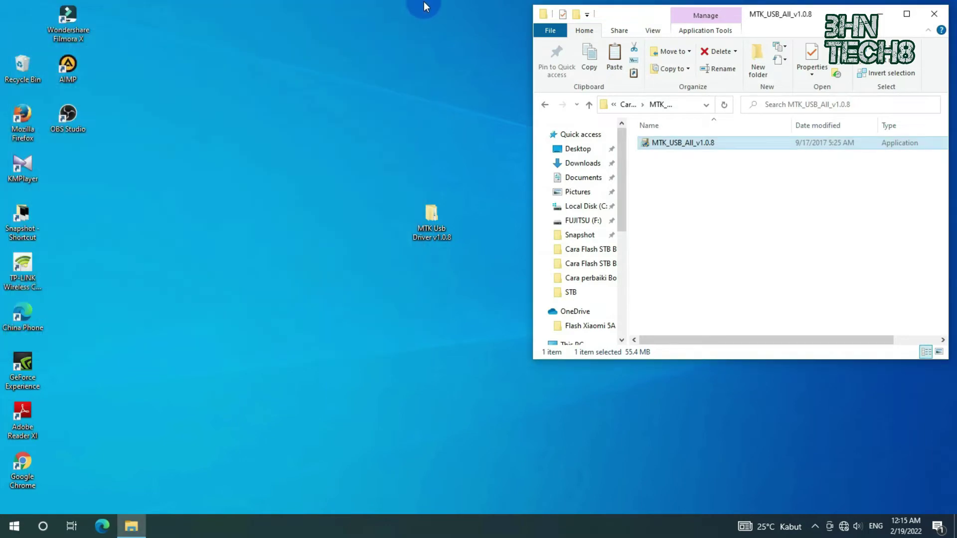
click(907, 15)
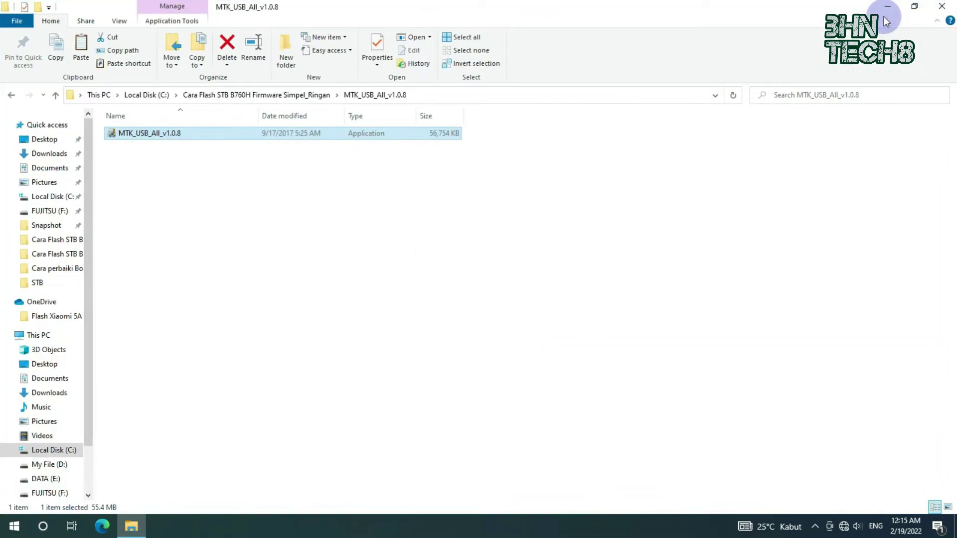
click(11, 95)
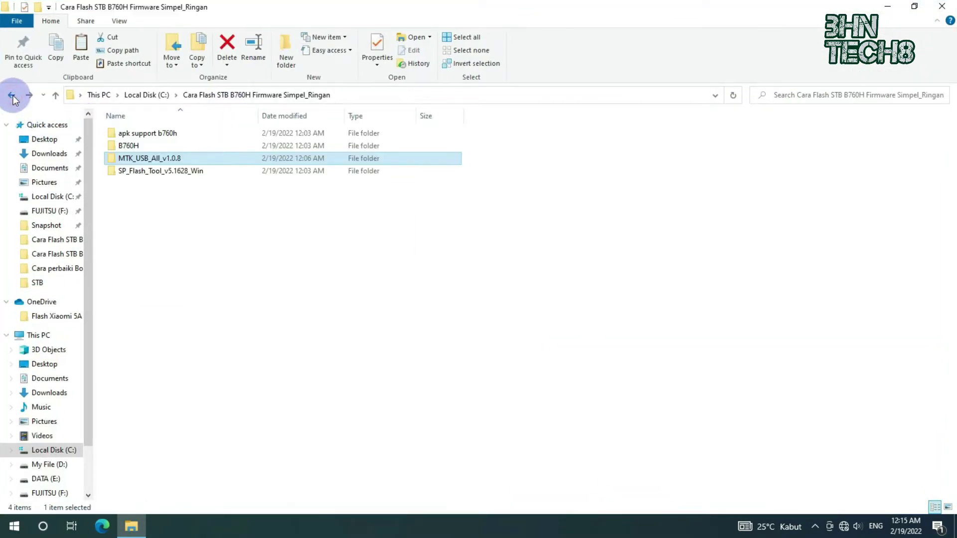
click(192, 169)
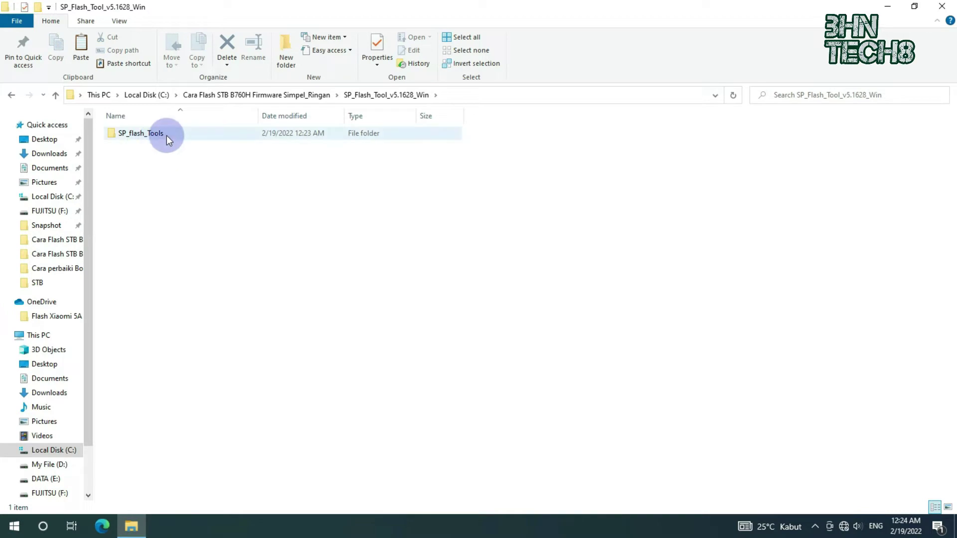
double_click(167, 135)
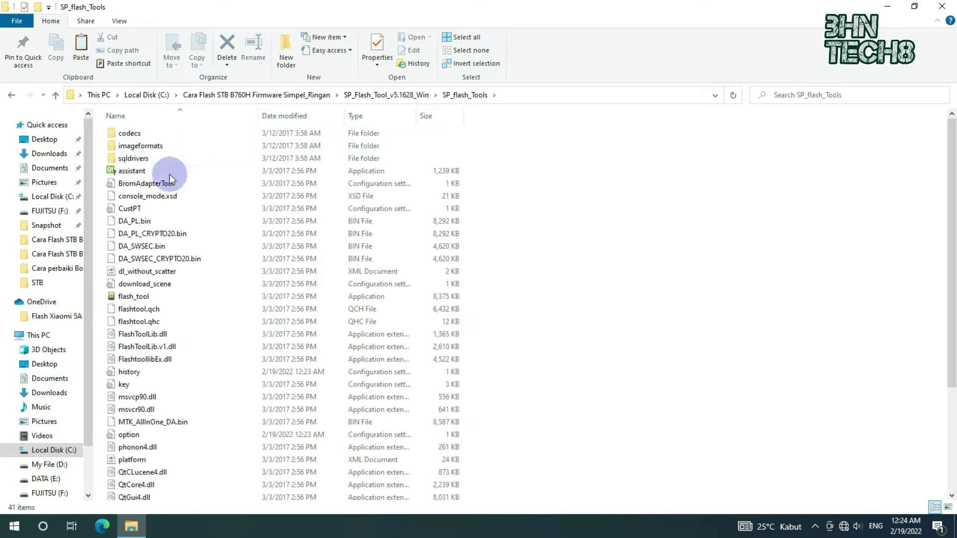
right_click(200, 295)
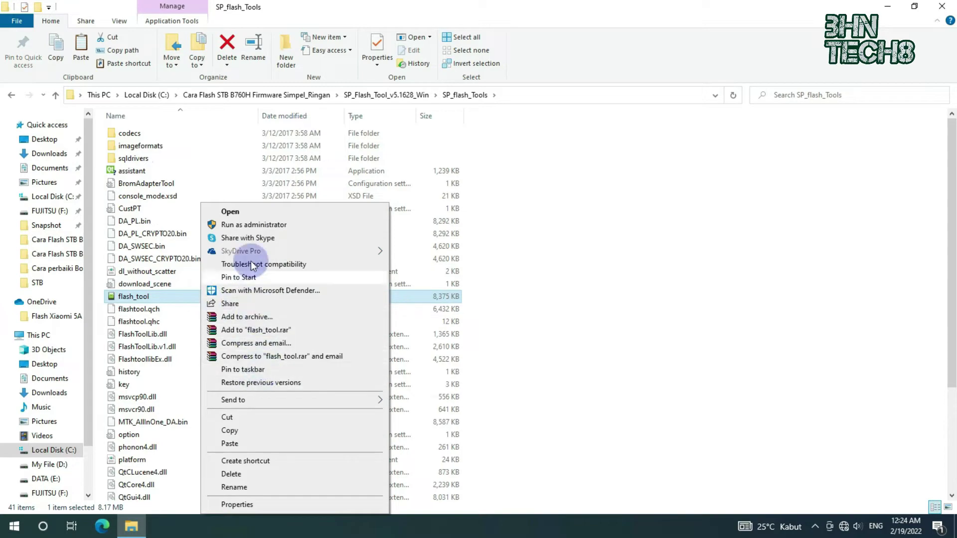
click(262, 229)
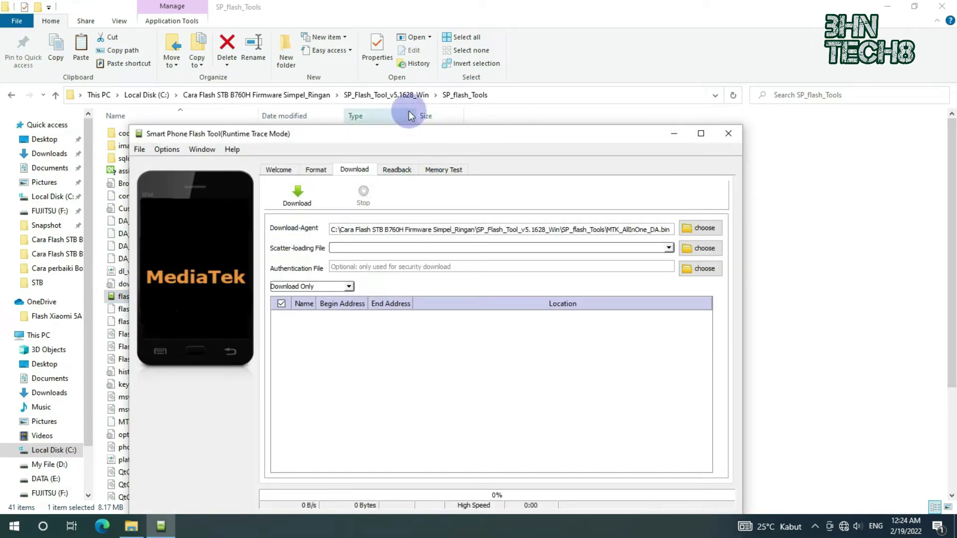
- Load ZXV10_B760H_Indihome_scatter from the B760H folder as the scatter-loading file and start the firmware download in Download Only mode
drag(429, 131, 389, 89)
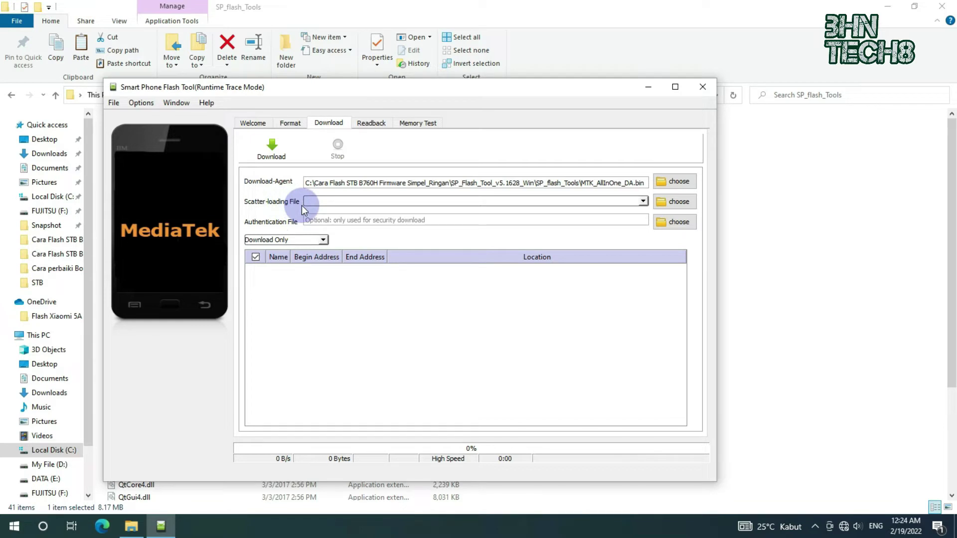
click(675, 202)
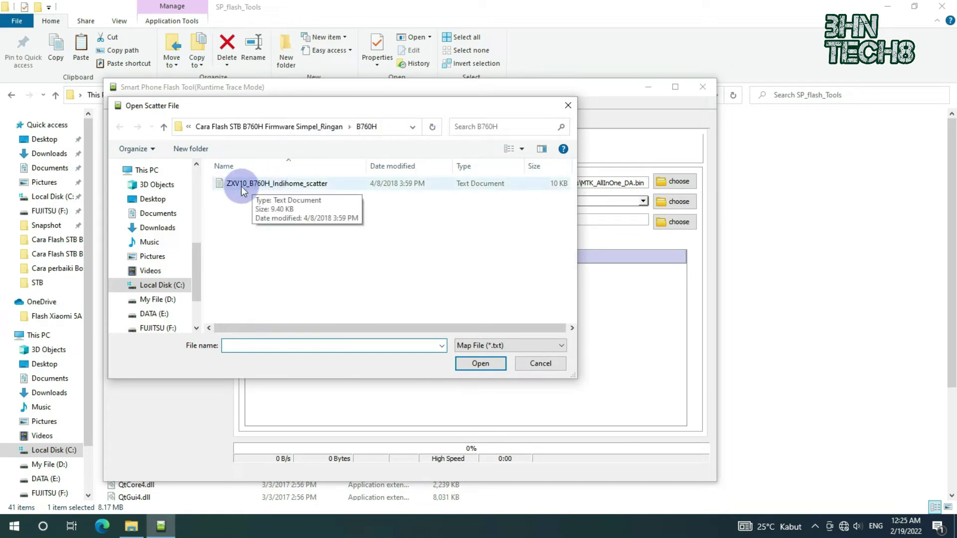
click(330, 187)
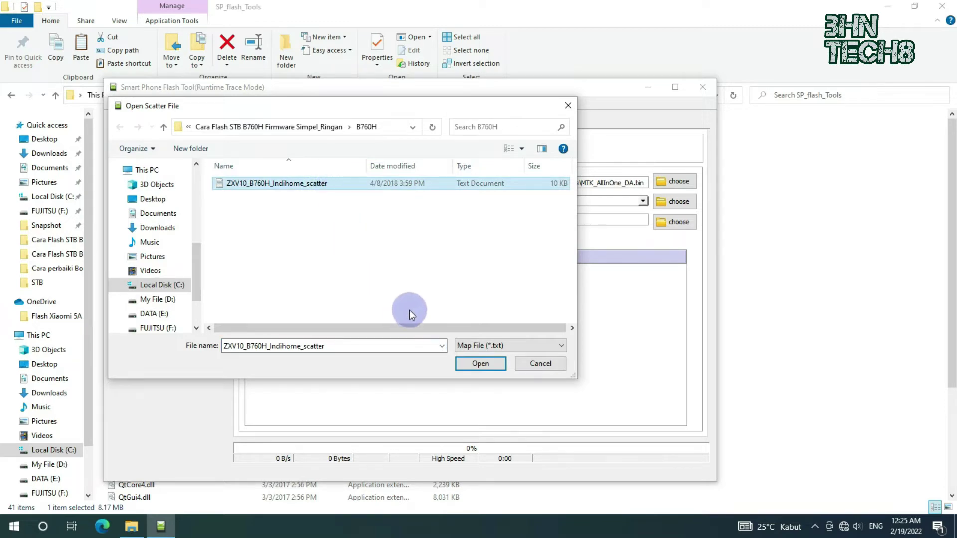
click(469, 364)
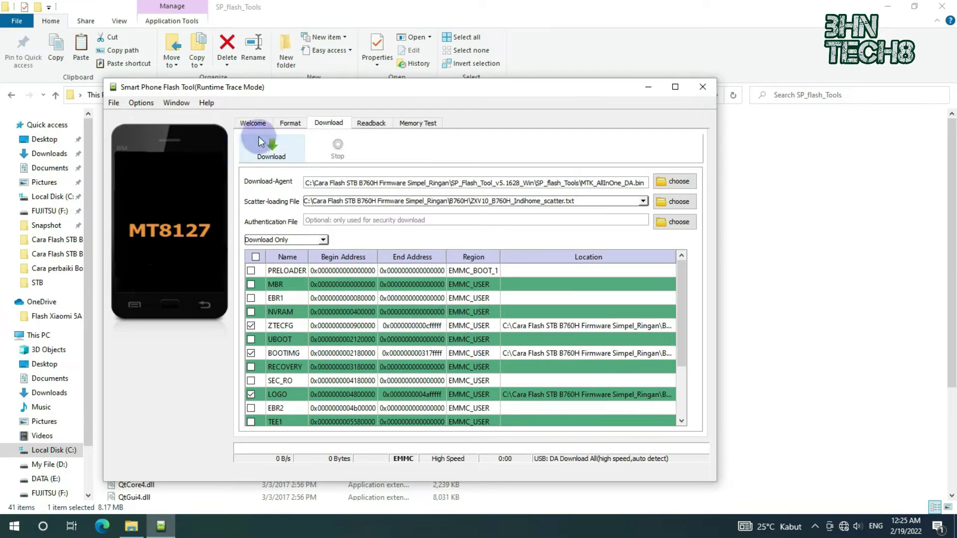
click(277, 144)
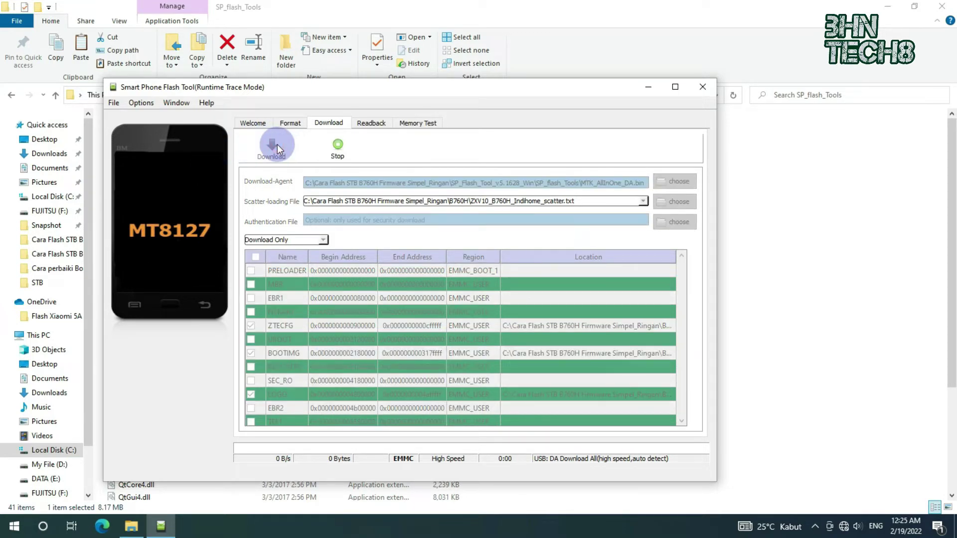